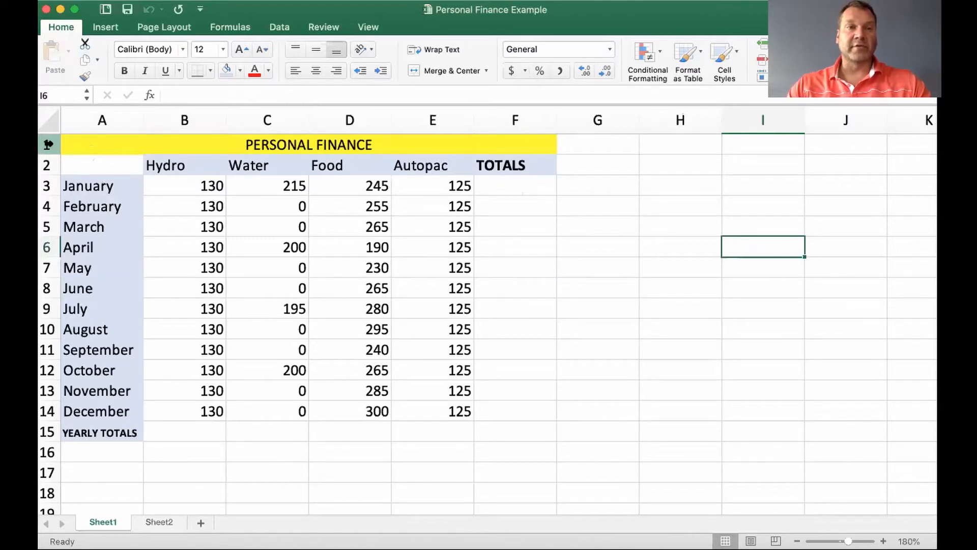
Examine the merged PERSONAL FINANCE title, the first Hydro amount and the row 2 headings from Hydro through TOTALS
left_click(112, 145)
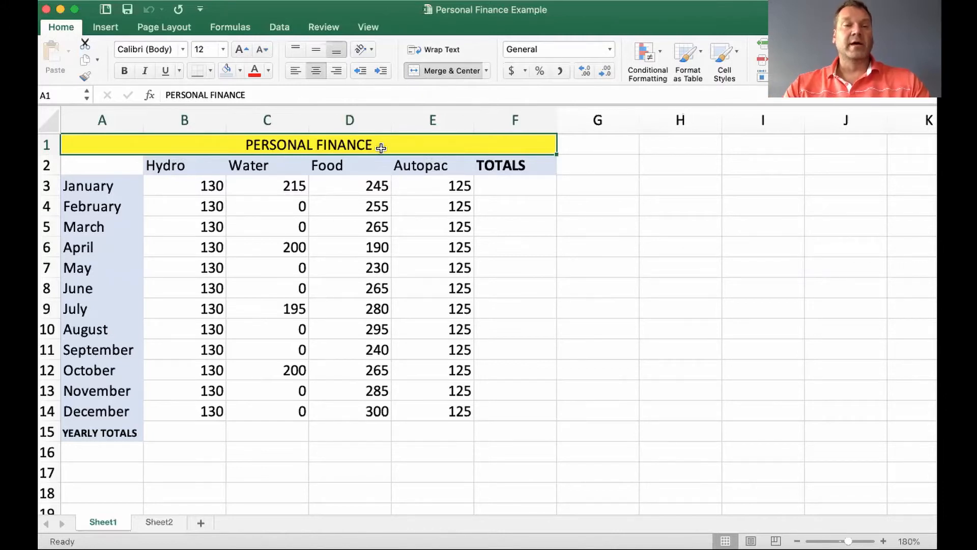
left_click(240, 72)
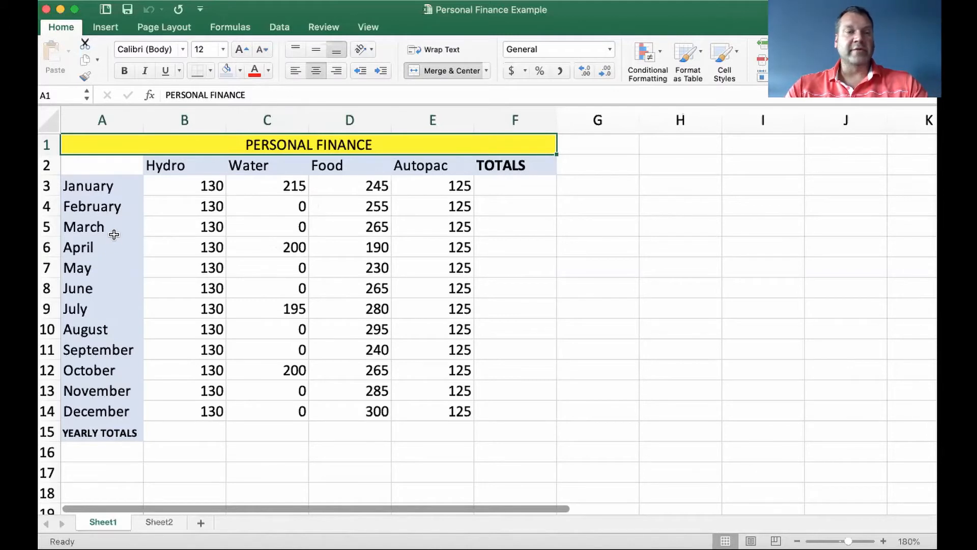
left_click(114, 165)
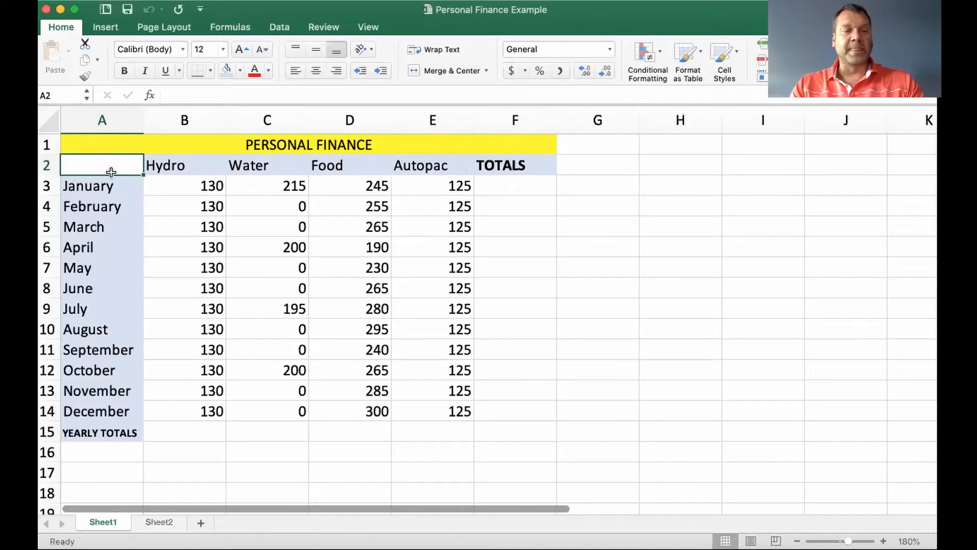
left_click(165, 185)
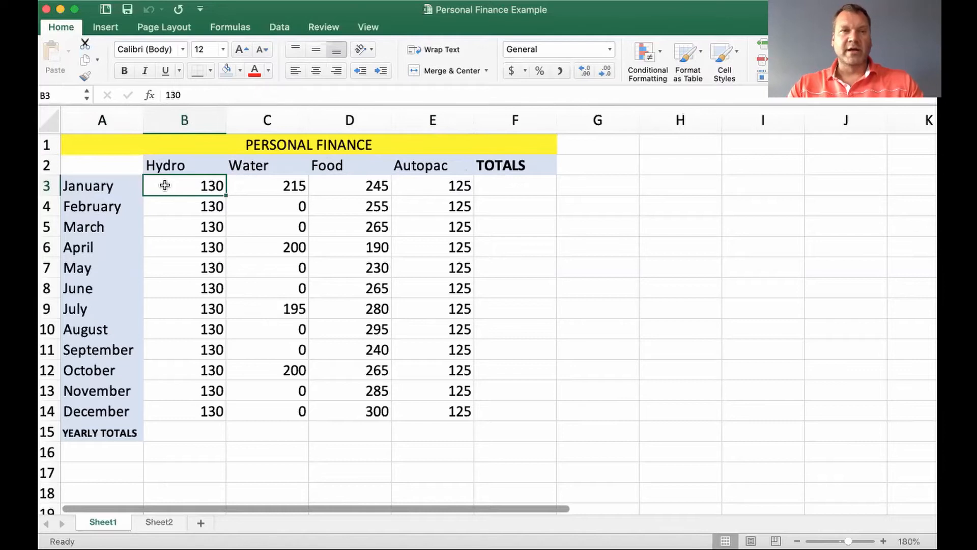
left_click(111, 165)
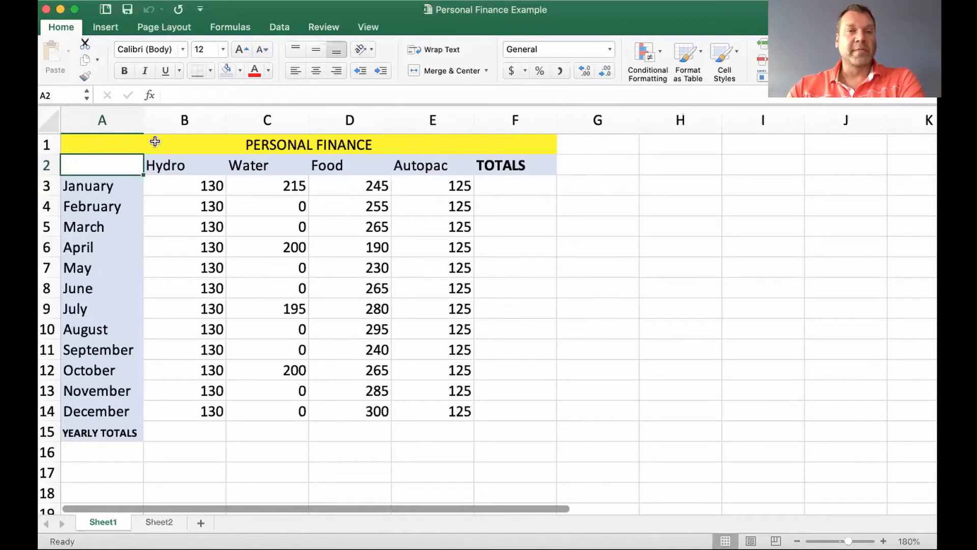
left_click(189, 169)
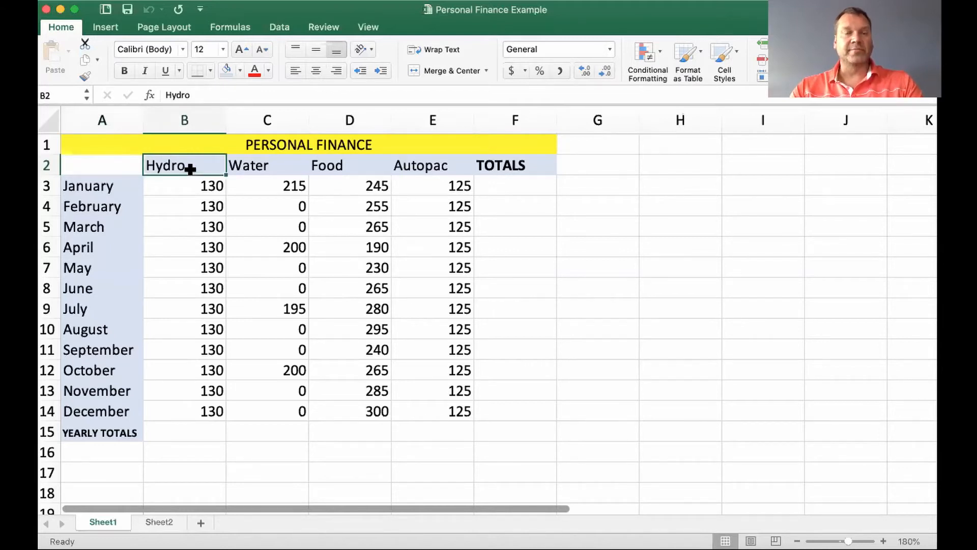
left_click(261, 165)
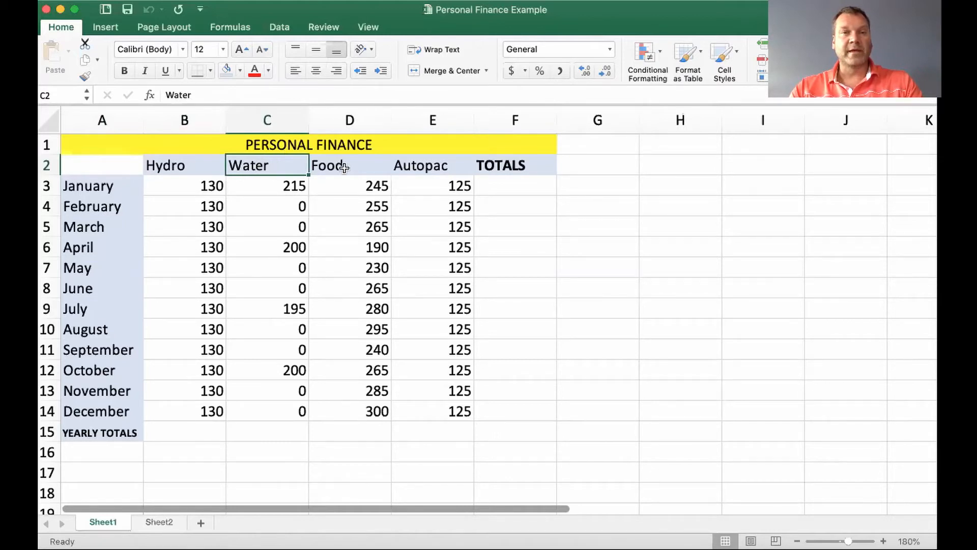
left_click(363, 166)
left_click(415, 164)
left_click(531, 166)
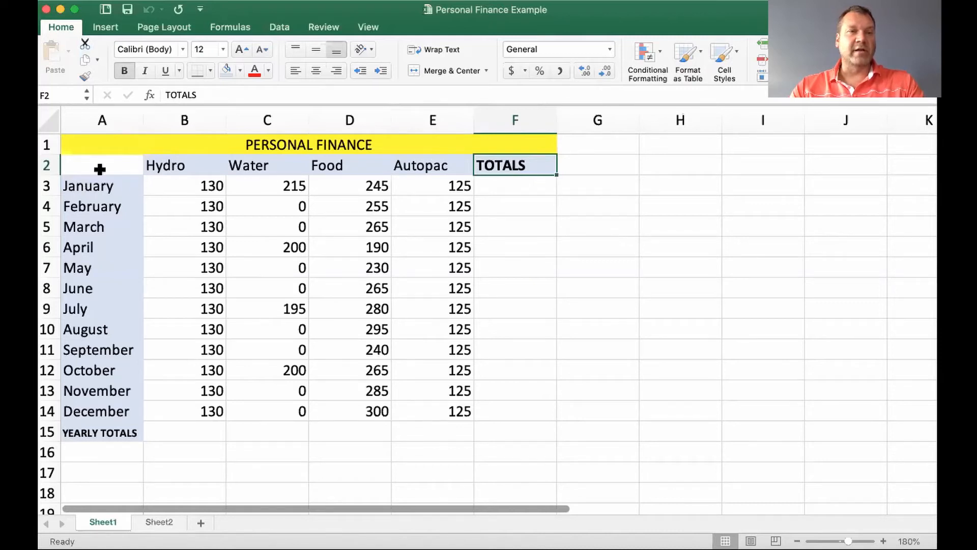
Enter January in cell A3 and fill the month series down column A through November
left_click(112, 188)
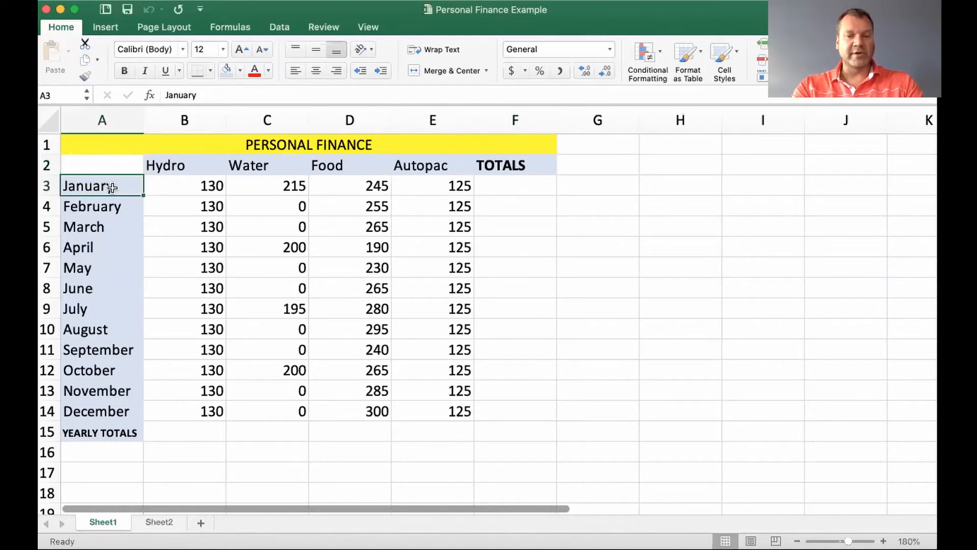
type("J")
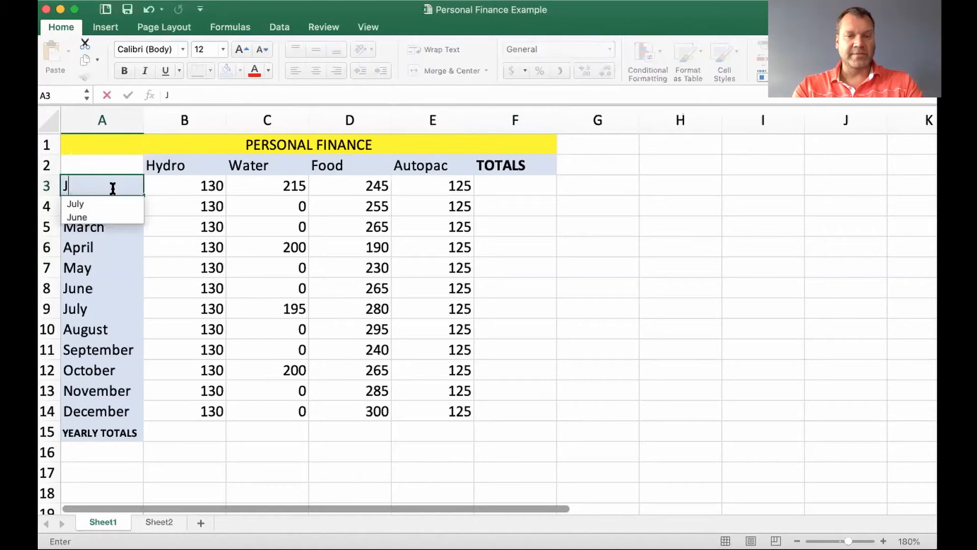
type("anuary")
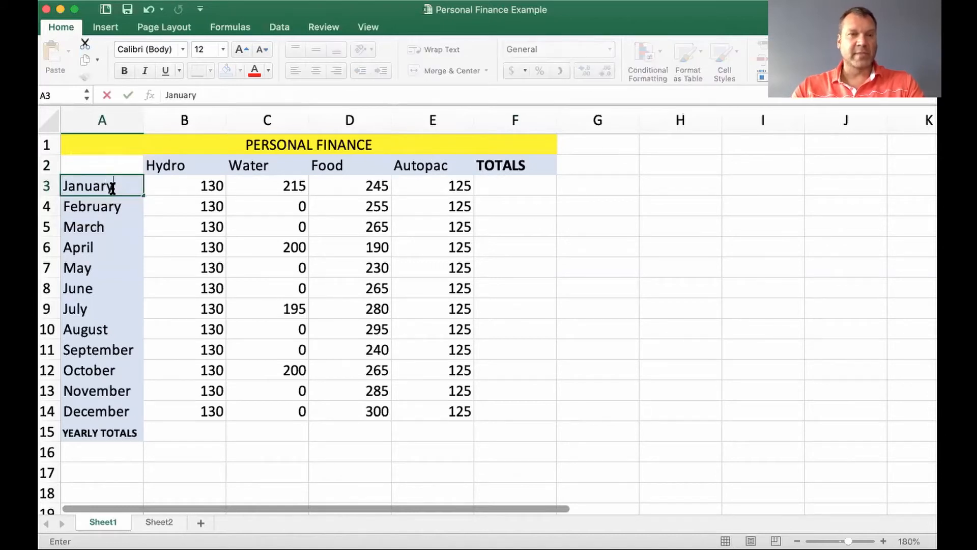
key("Return")
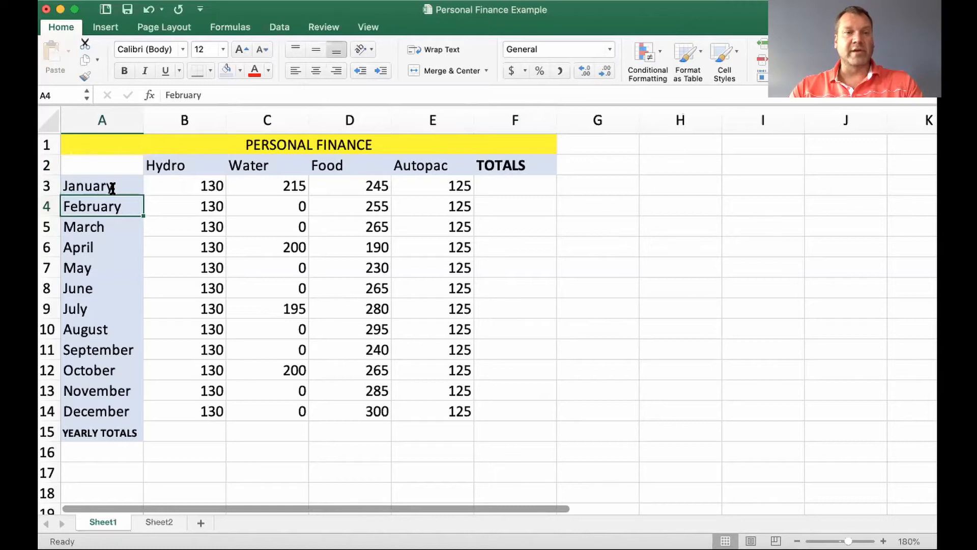
left_click(124, 186)
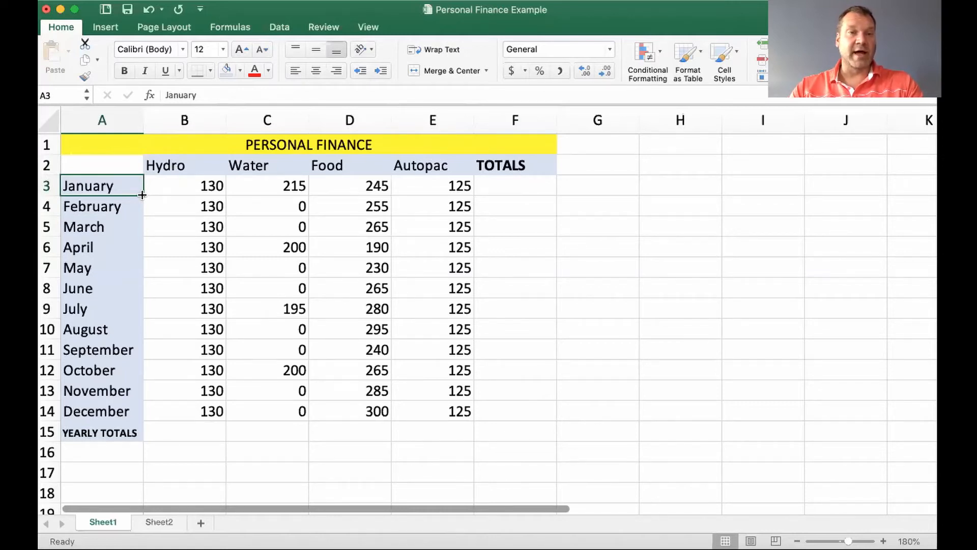
left_click_drag(142, 195, 124, 409)
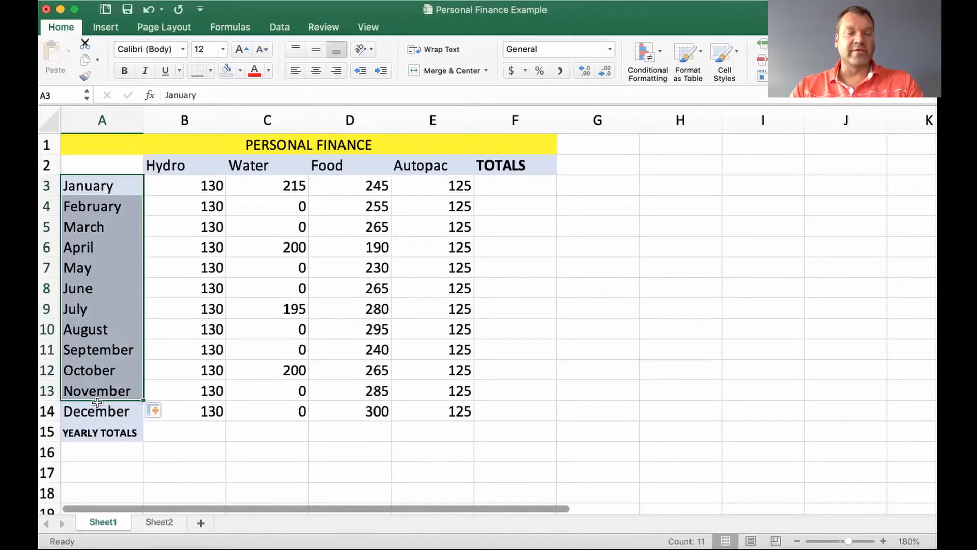
left_click(255, 350)
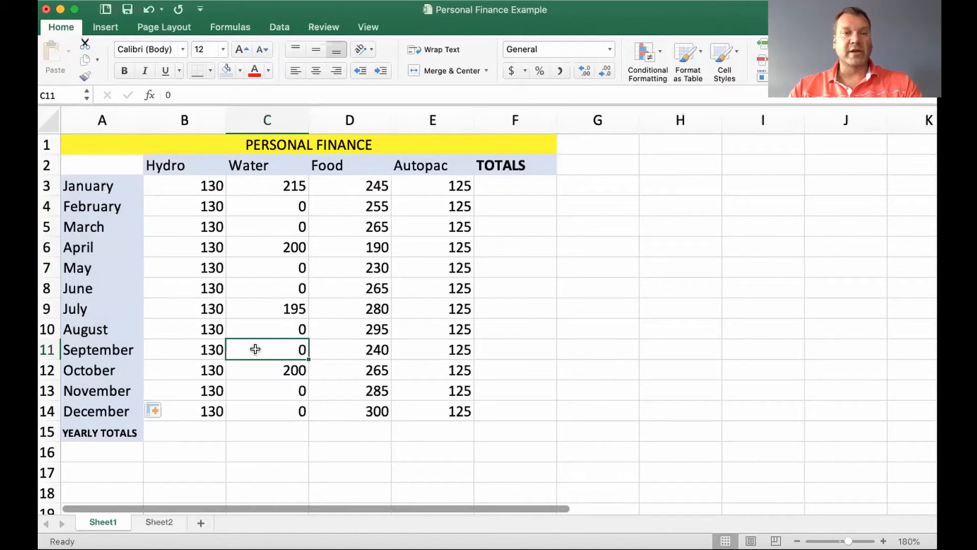
Compare the font size of the YEARLY TOTALS label with the December label and check the adjacent total cell
left_click(87, 433)
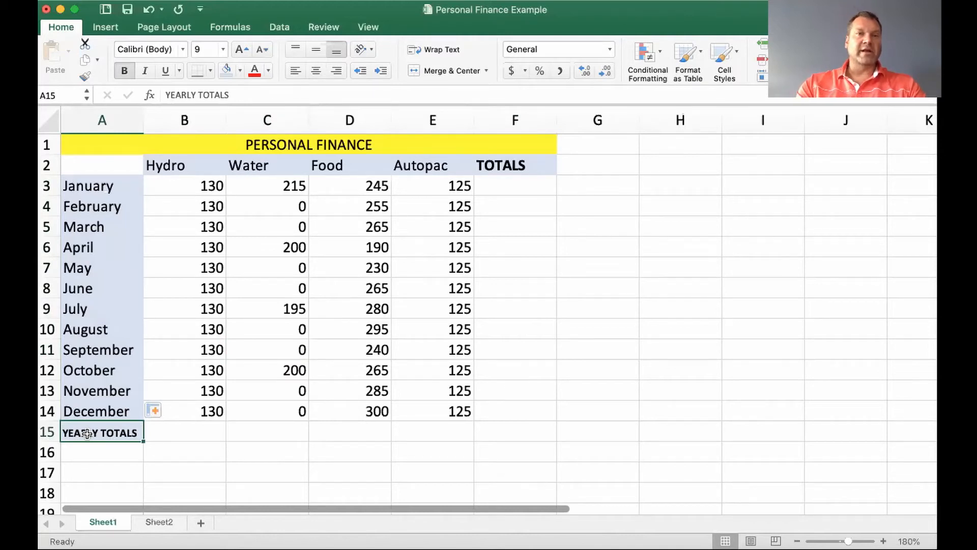
left_click(81, 410)
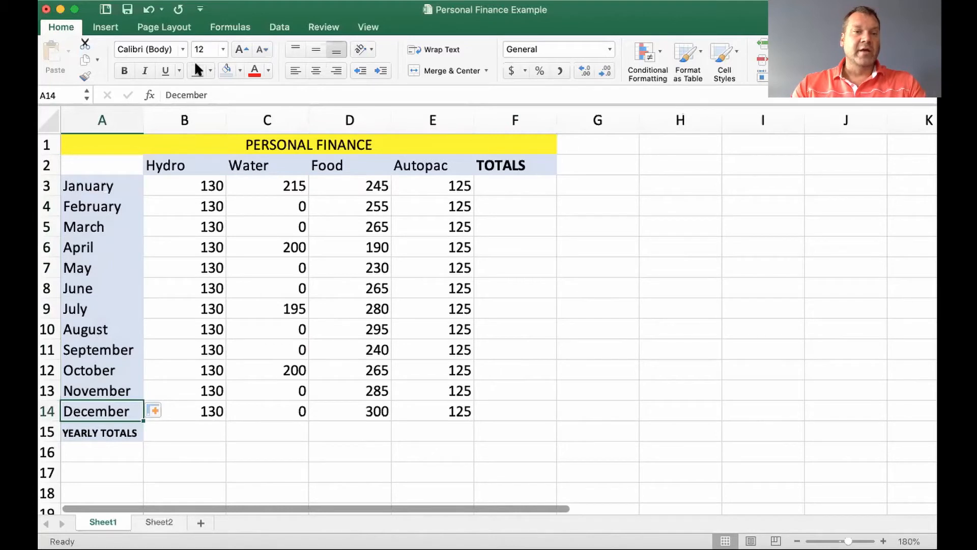
left_click(109, 437)
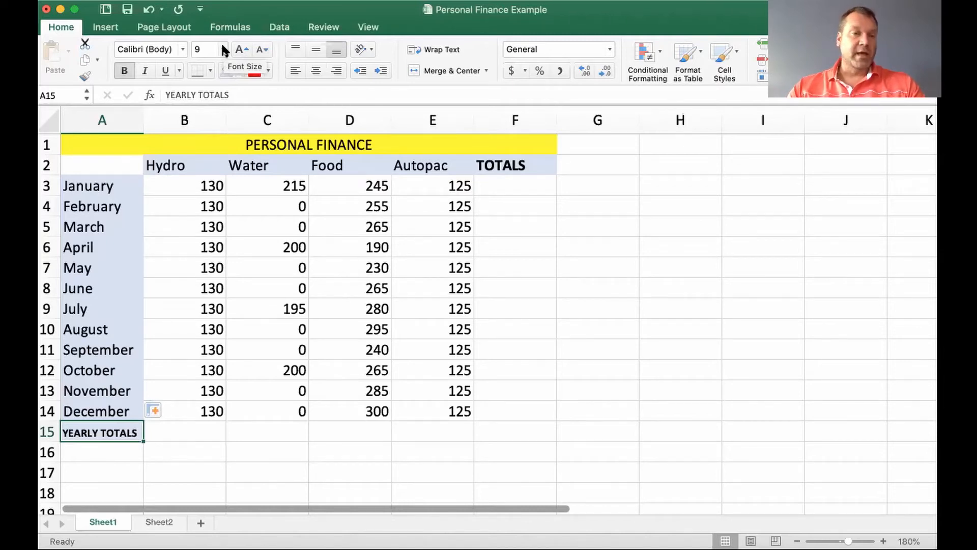
left_click(198, 431)
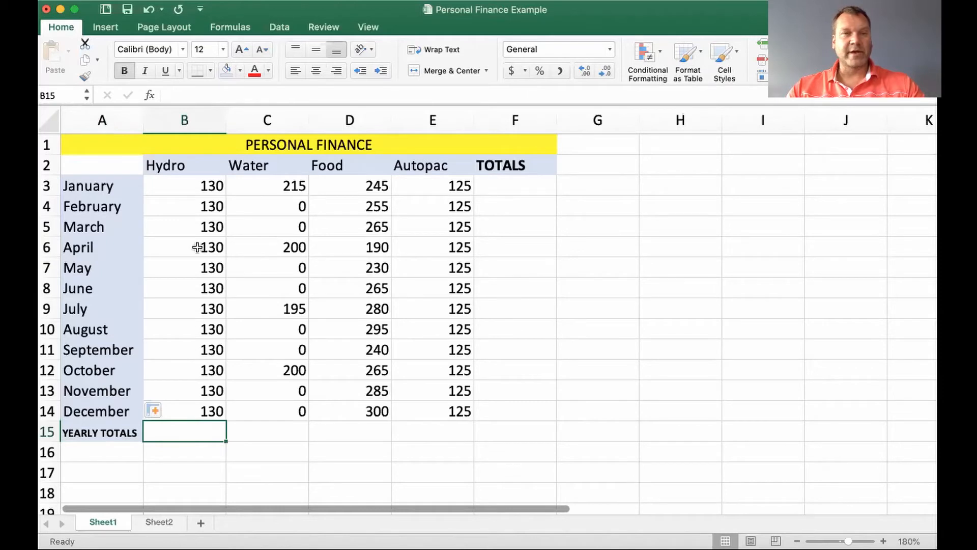
Fill the January Hydro amount of 130 down the column through December
left_click(184, 186)
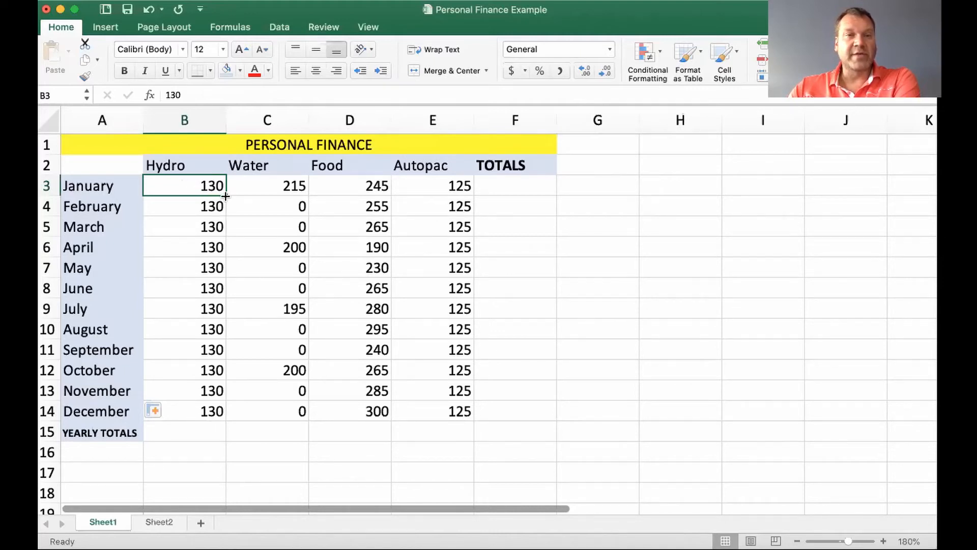
left_click_drag(225, 195, 216, 417)
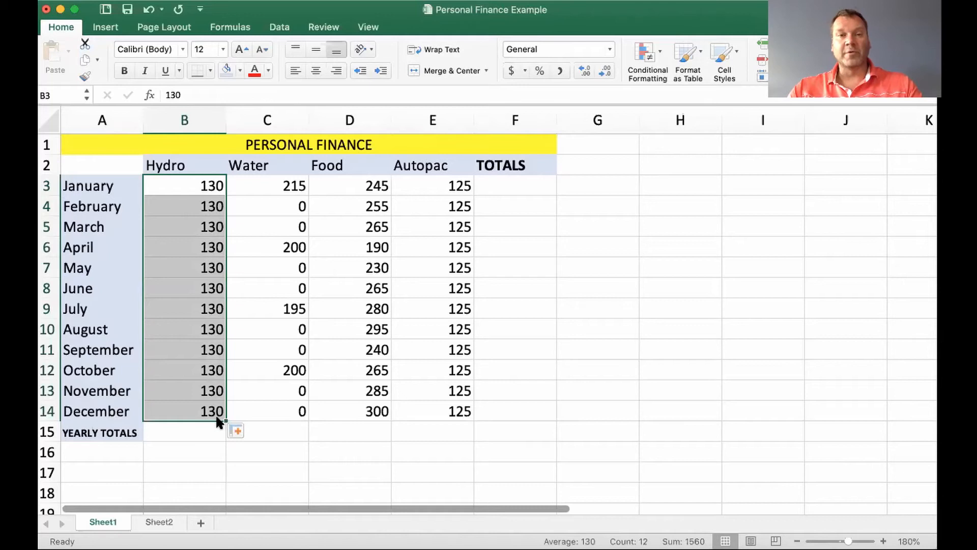
Review the Water amounts from January through April and the January Food amount
left_click(271, 188)
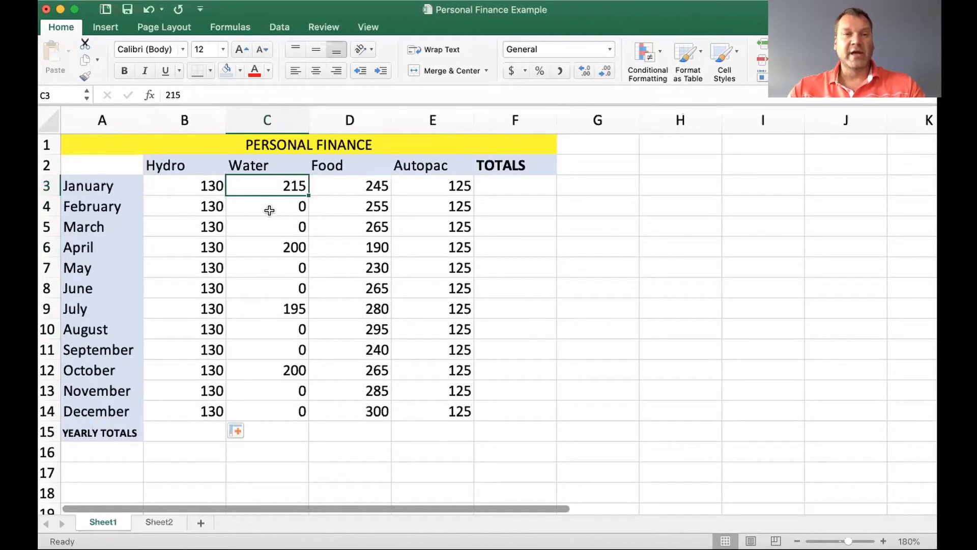
left_click(270, 210)
left_click(268, 226)
left_click(271, 203)
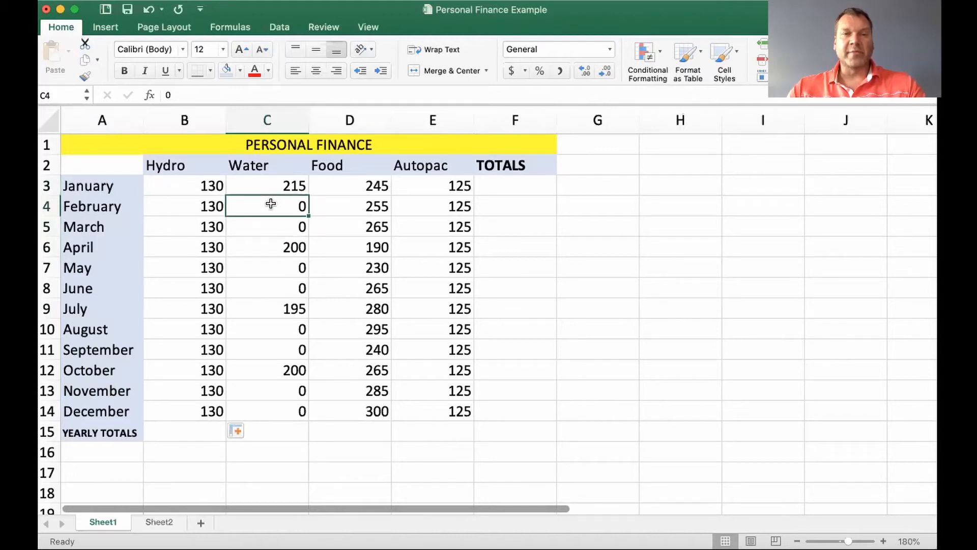
left_click(274, 229)
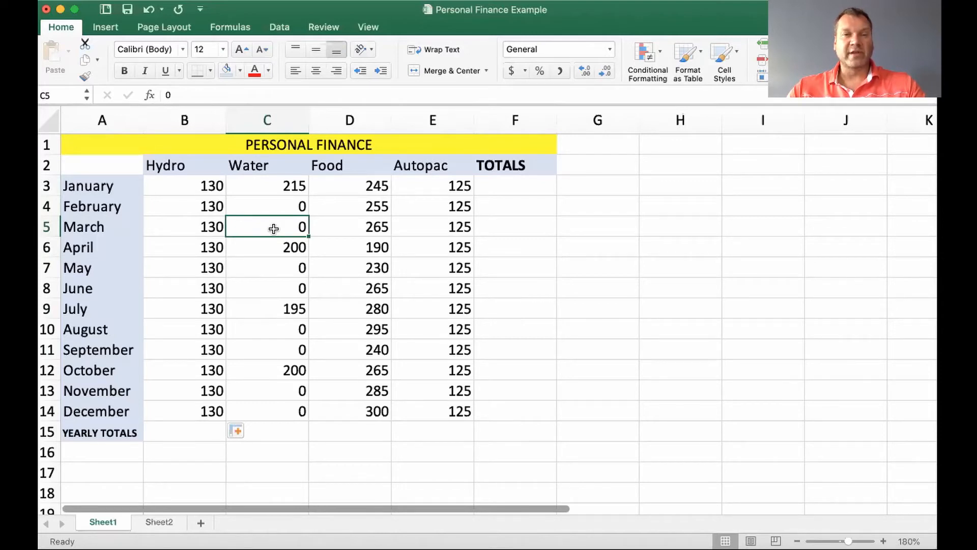
left_click(273, 186)
left_click(277, 204)
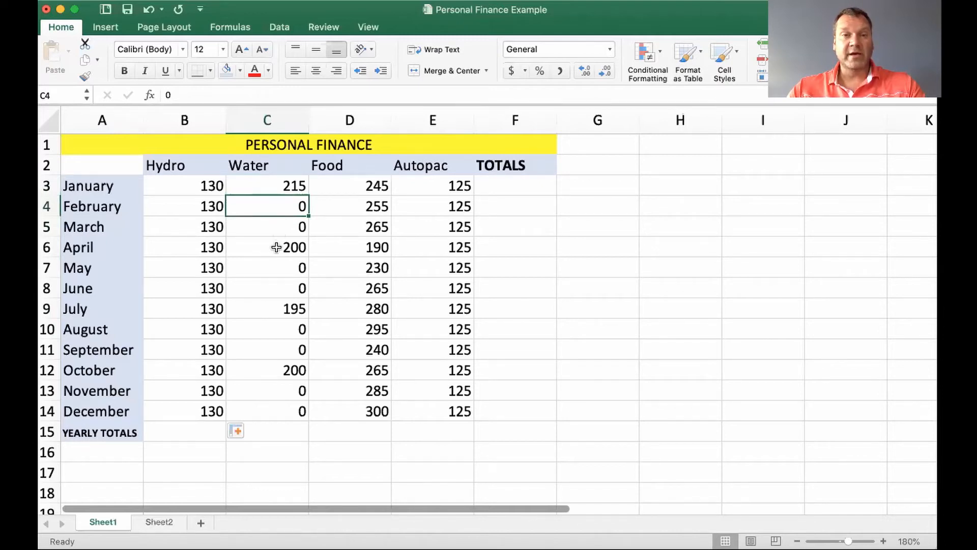
left_click(277, 248)
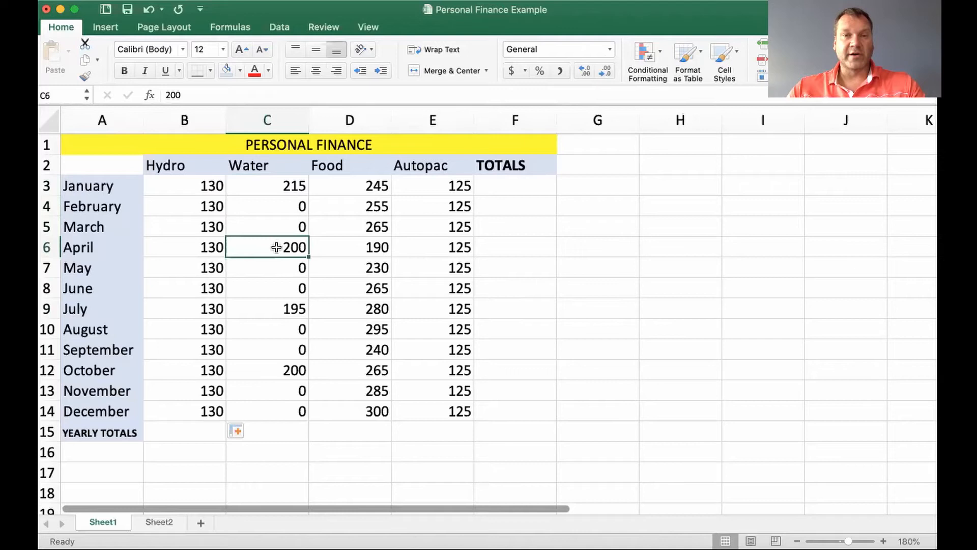
left_click(340, 183)
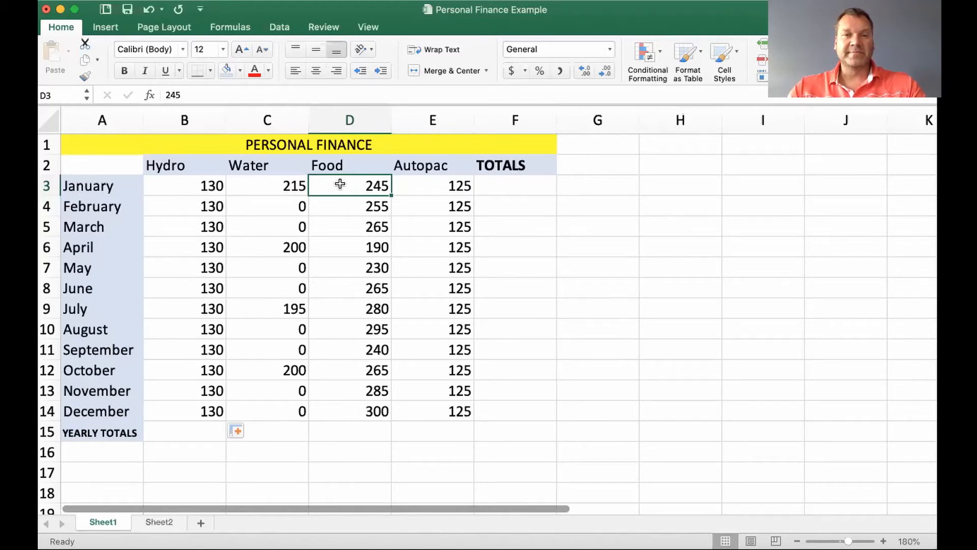
Fill the January Autopac amount of 125 down the column through December
left_click(429, 184)
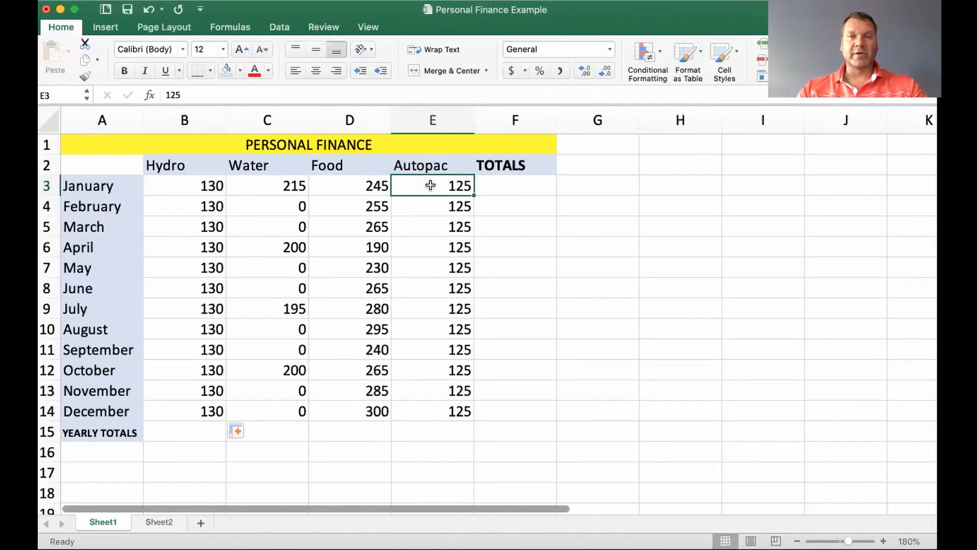
key("Down")
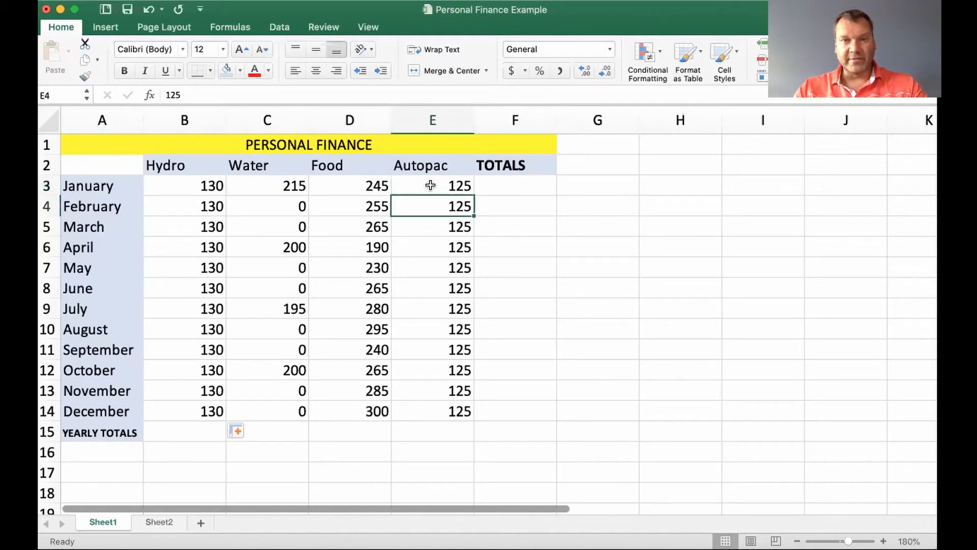
left_click(431, 185)
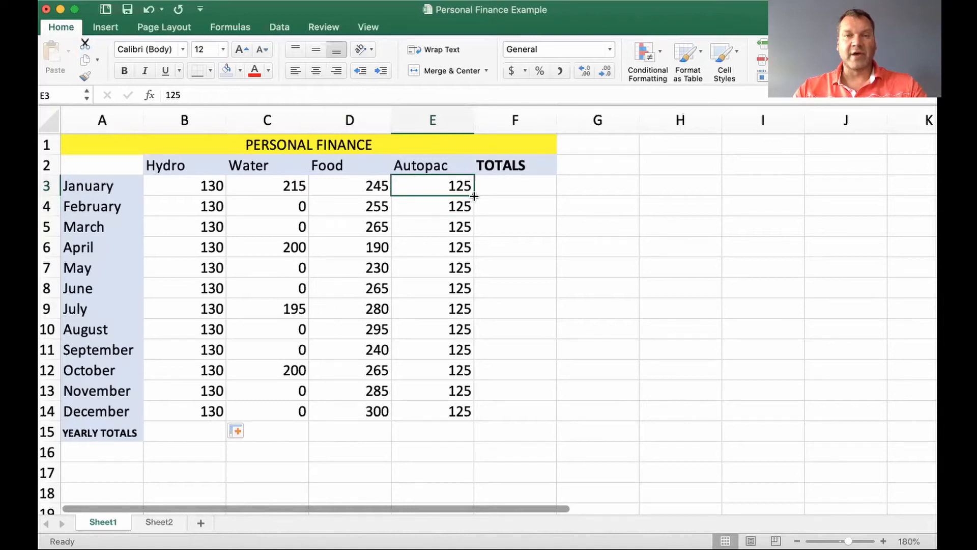
left_click_drag(474, 197, 474, 197)
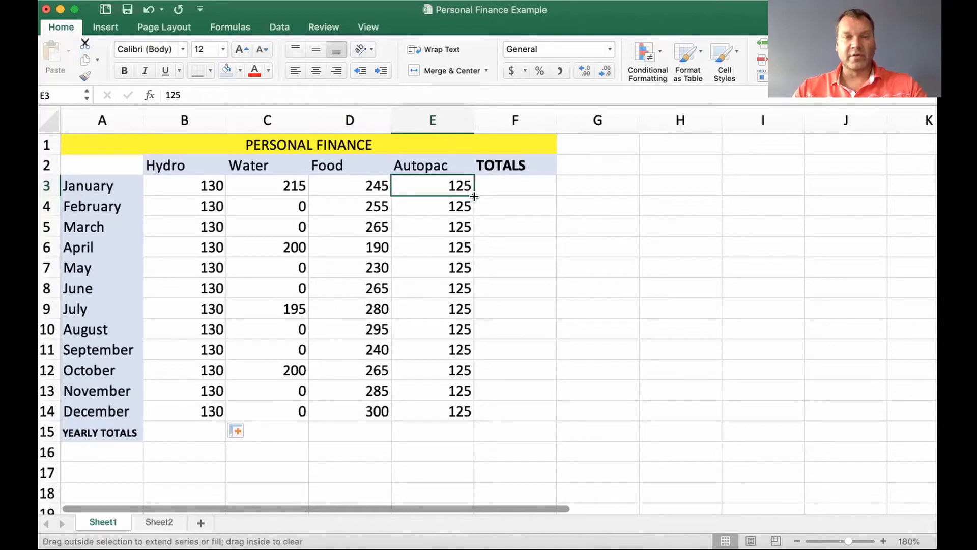
left_click_drag(474, 197, 463, 412)
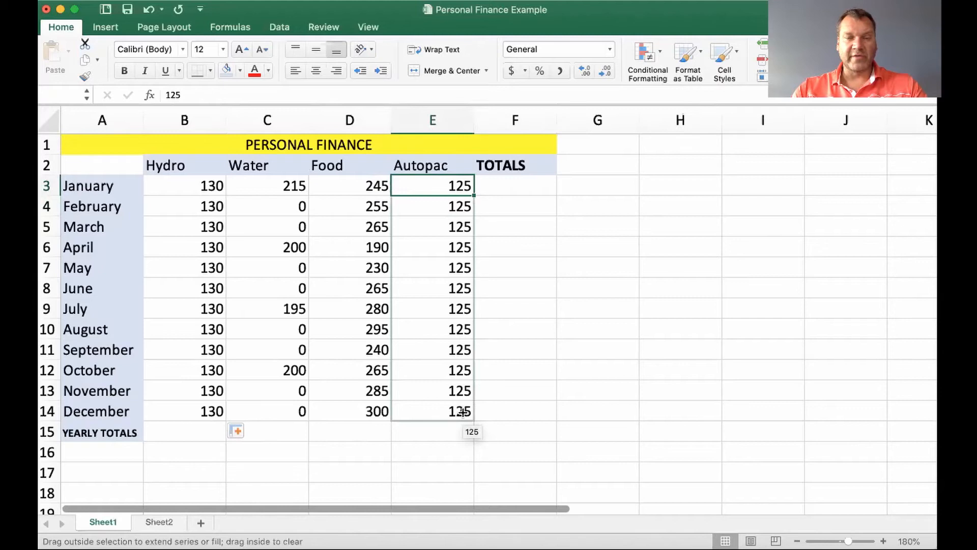
left_click_drag(463, 411, 464, 413)
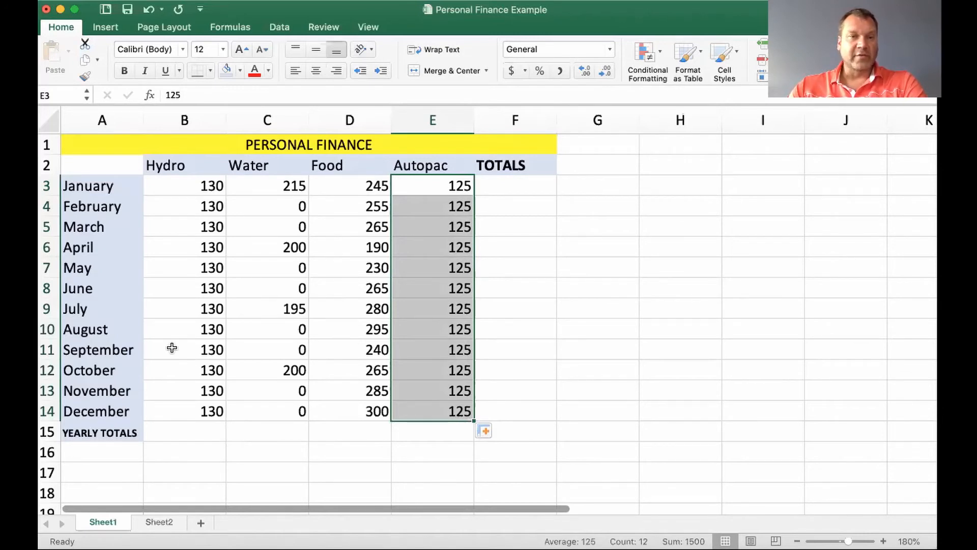
Total the Hydro amounts from January through December in the YEARLY TOTALS row with =SUM(B3:B14)
left_click(196, 433)
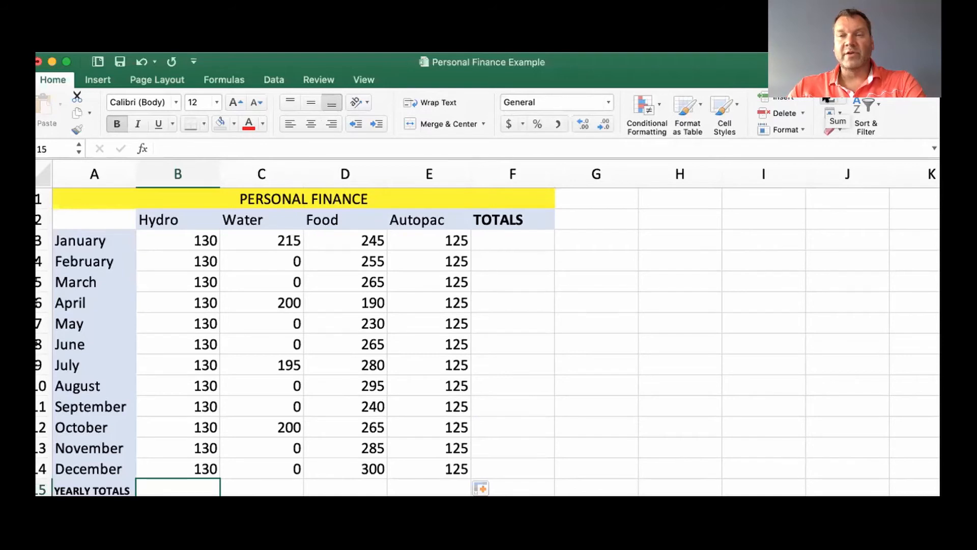
left_click(827, 100)
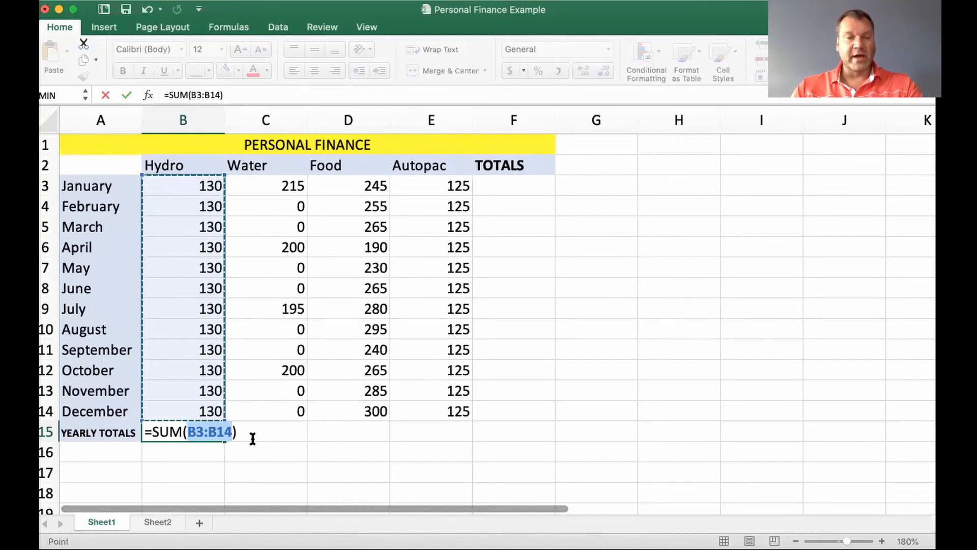
key("Return")
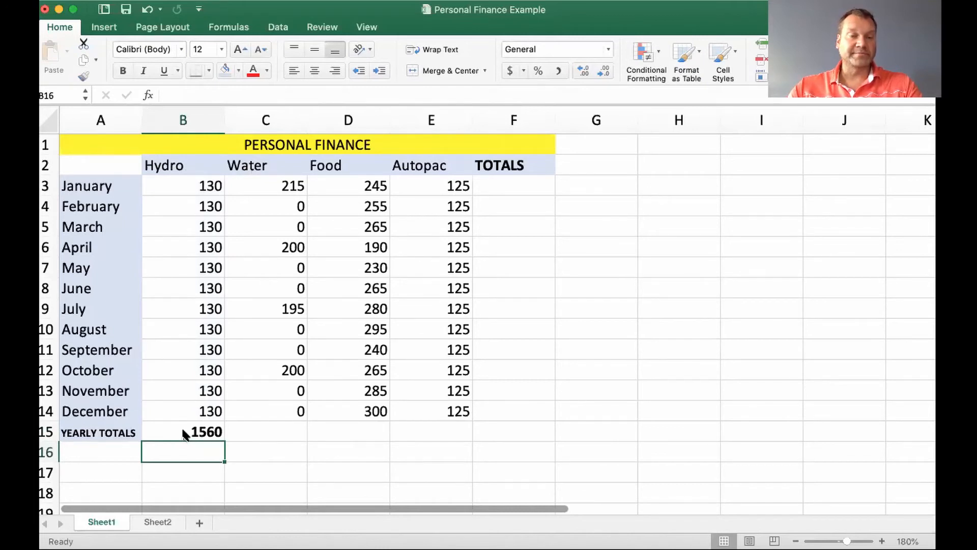
Fill the Hydro yearly total formula across the YEARLY TOTALS row through the Water, Food and Autopac columns
left_click(279, 426)
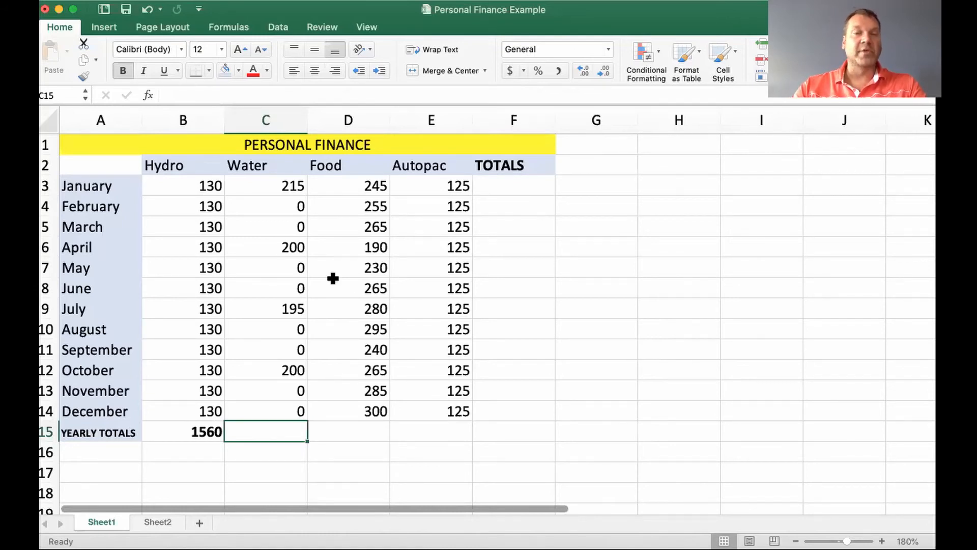
left_click(191, 432)
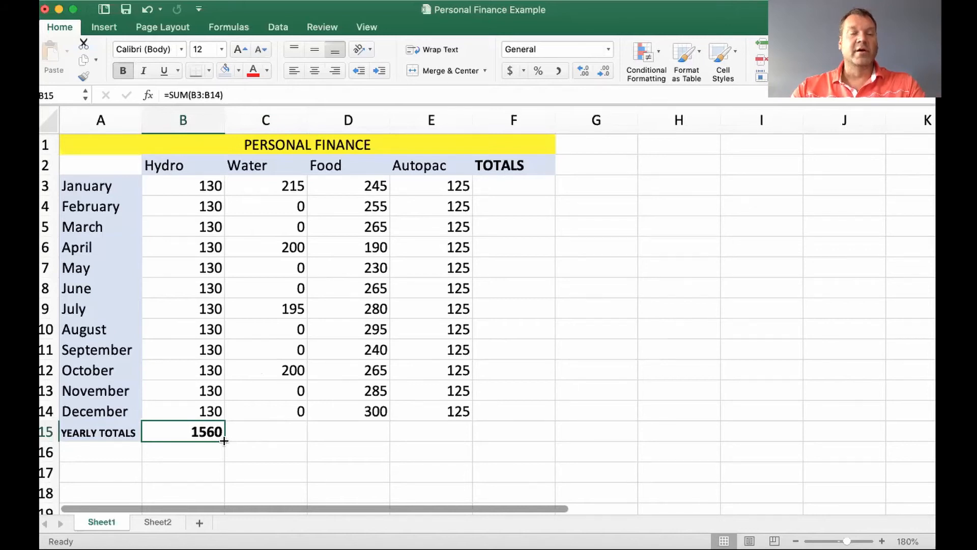
left_click_drag(224, 441, 224, 441)
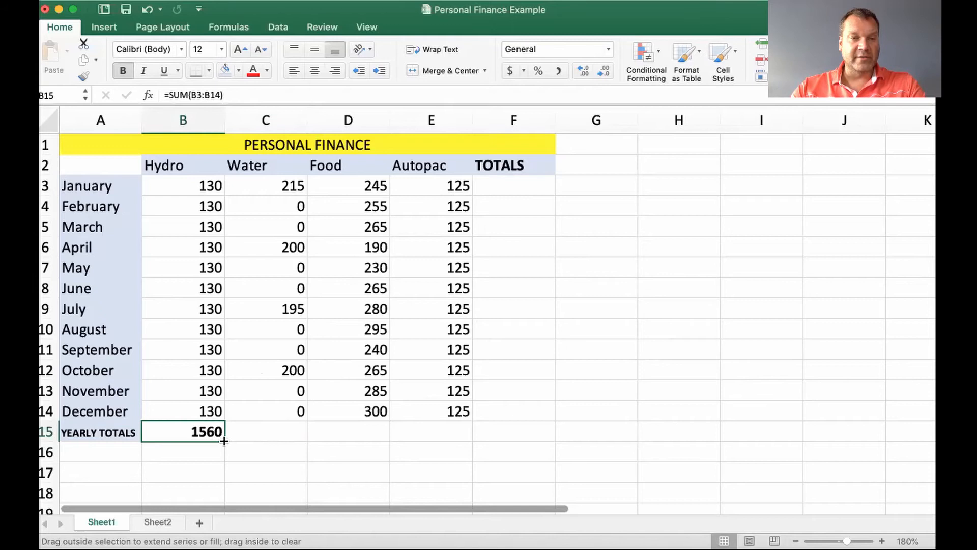
left_click_drag(223, 441, 437, 429)
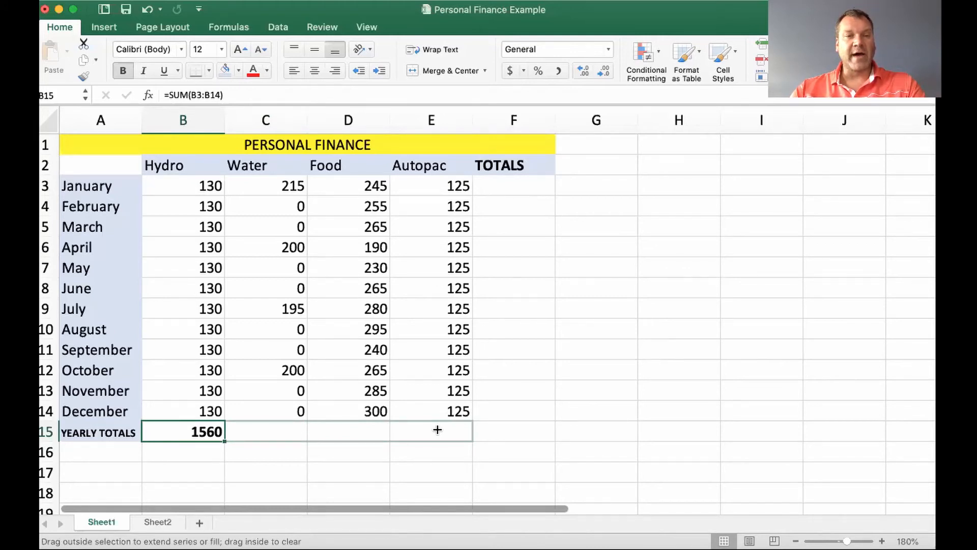
left_click_drag(437, 430, 437, 429)
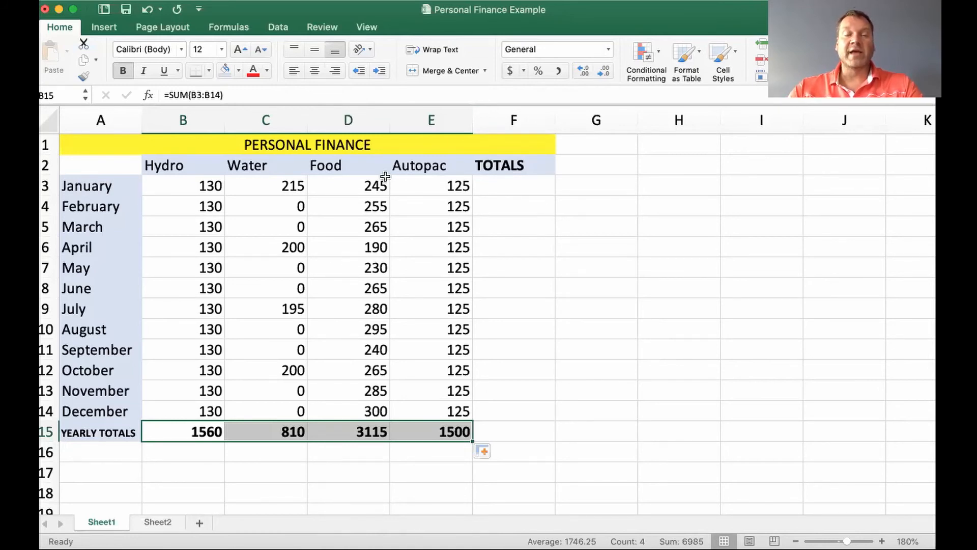
Enter the formula =sum(B3:E3) in the TOTALS column for January to add up its four expenses
left_click(525, 189)
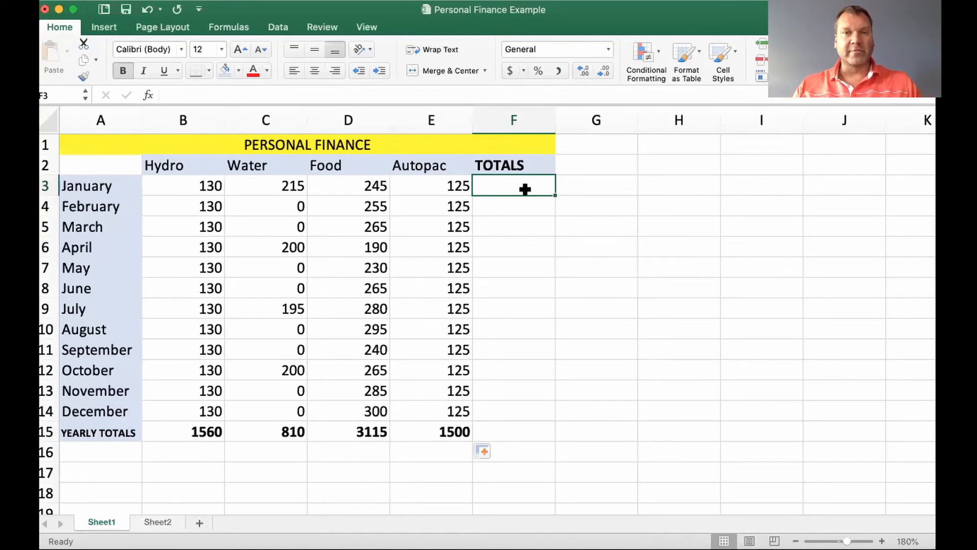
type("=")
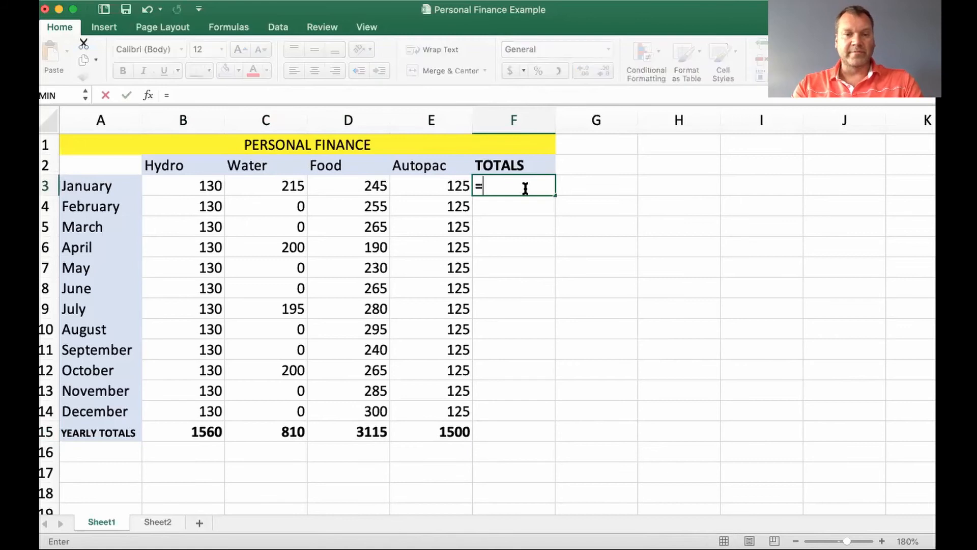
type("sum")
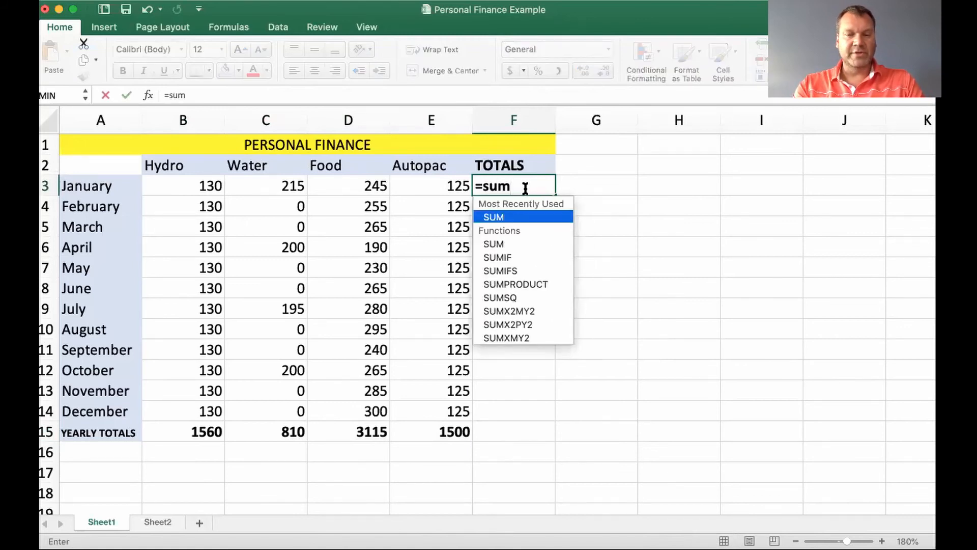
type("(")
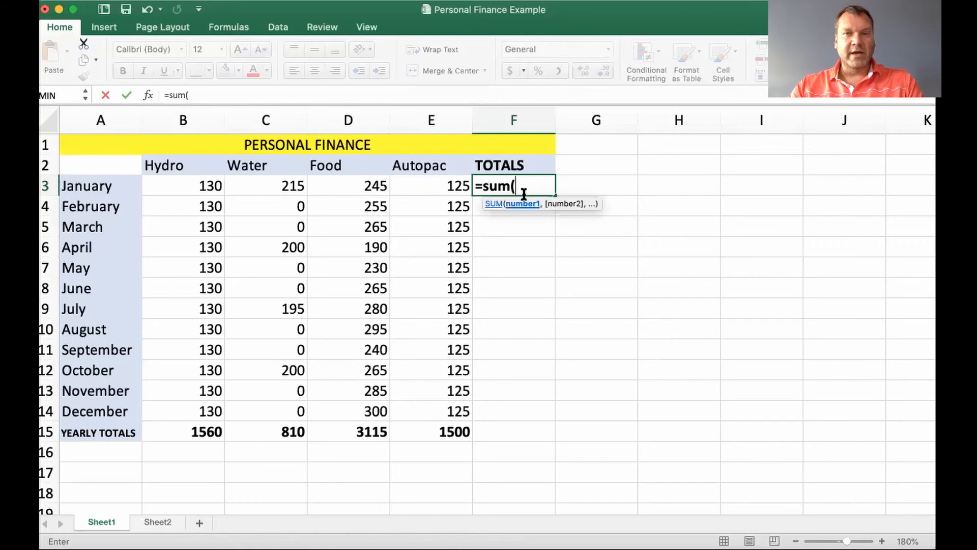
left_click(176, 186)
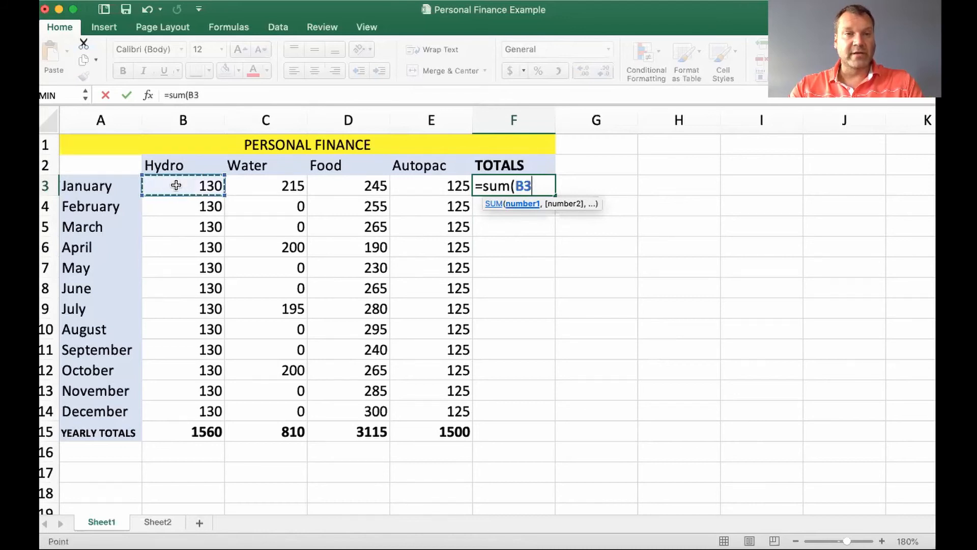
left_click_drag(211, 185, 337, 177)
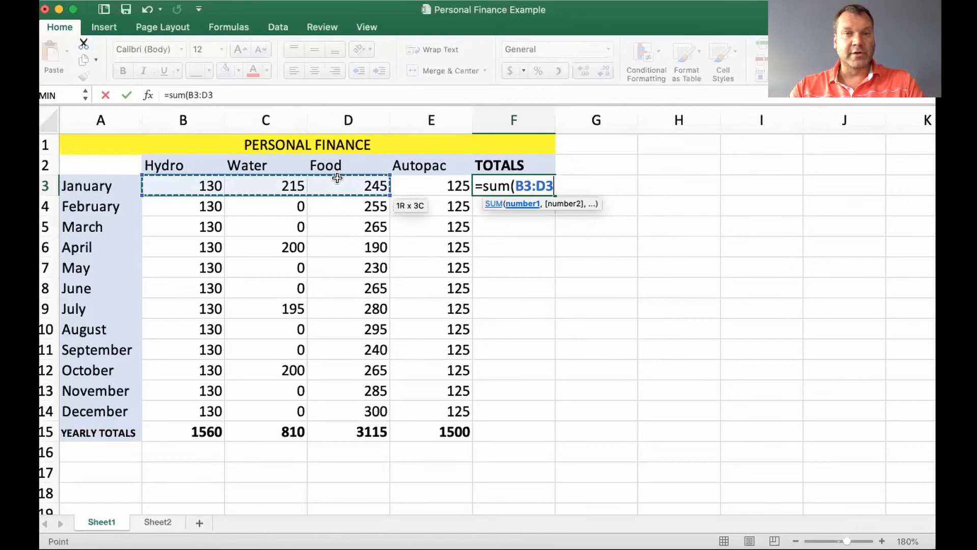
left_click_drag(408, 185, 445, 185)
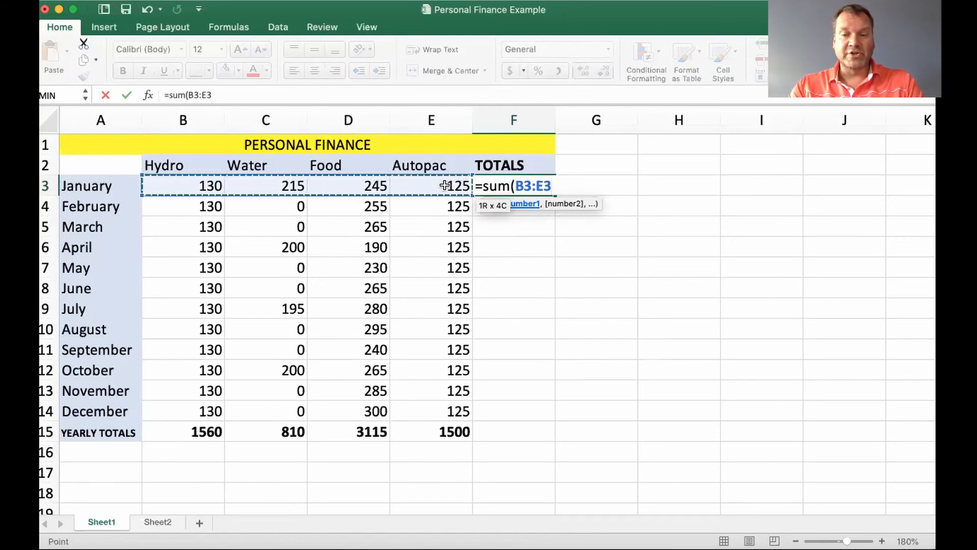
type(")")
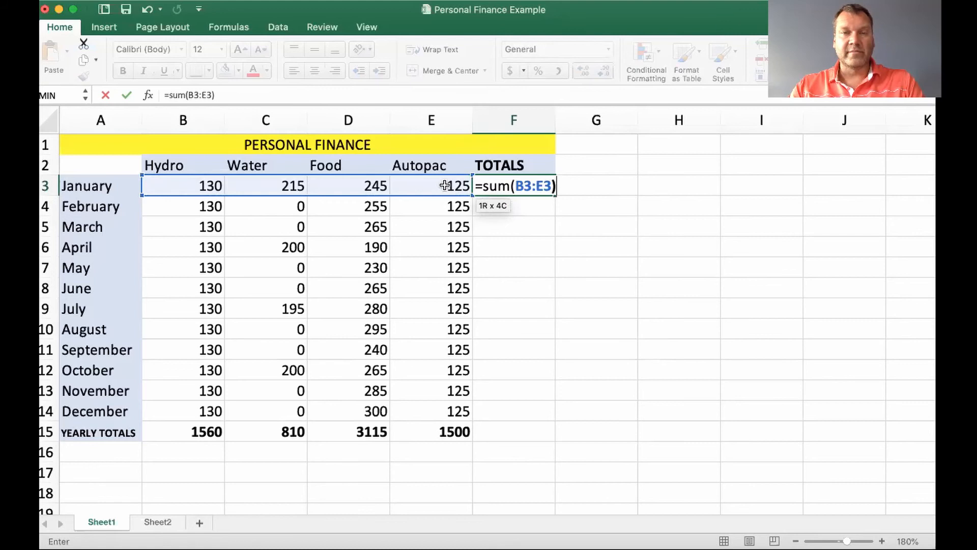
key("Return")
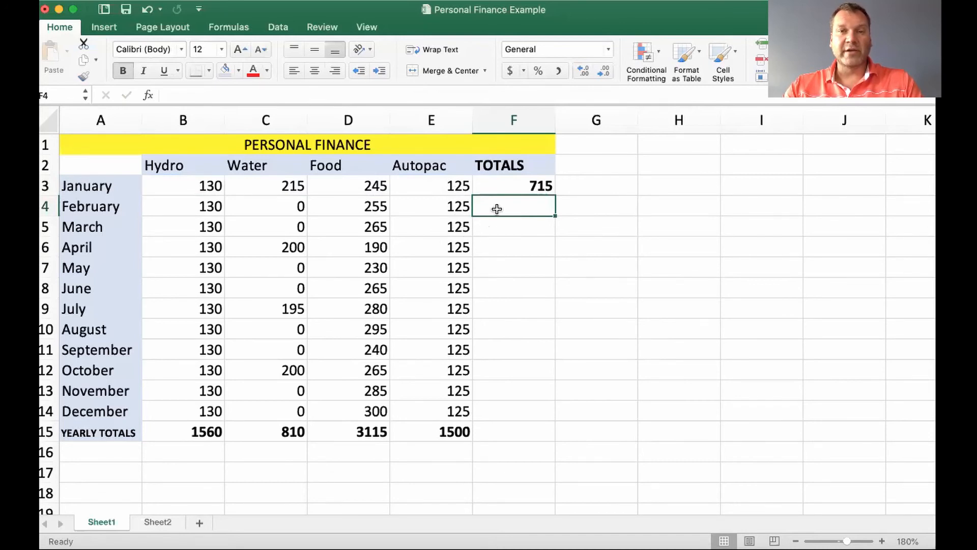
Fill the January total formula down the TOTALS column through December and the YEARLY TOTALS row
left_click(518, 188)
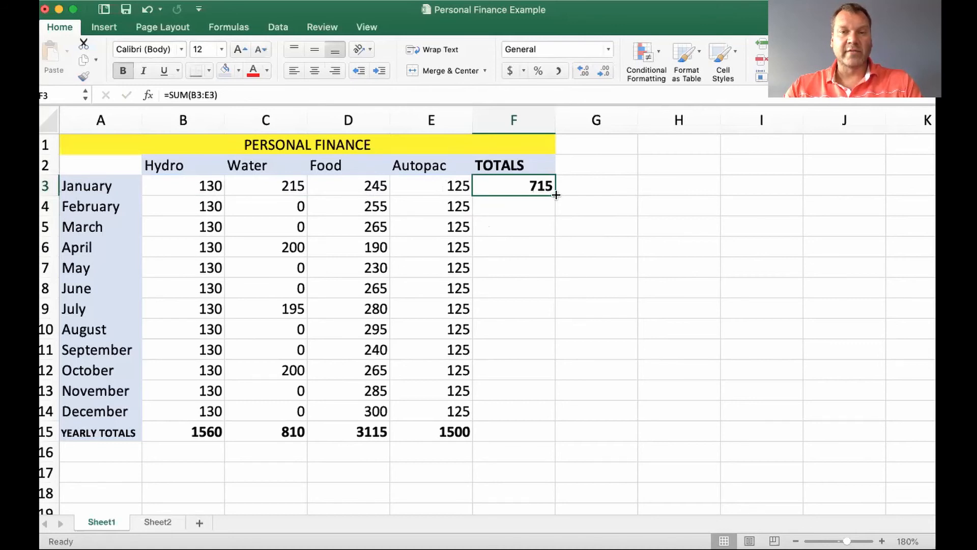
left_click_drag(556, 195, 556, 421)
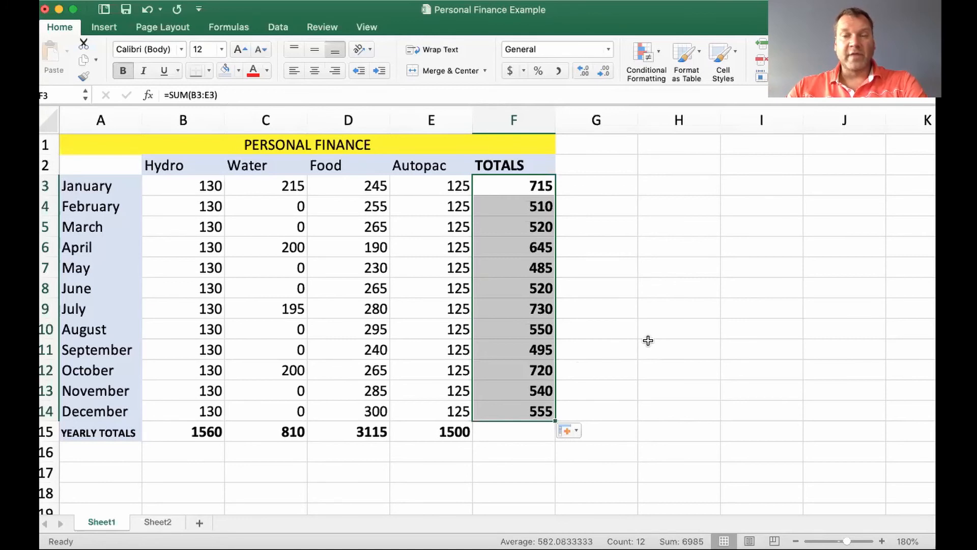
scroll(648, 340, "down", 2)
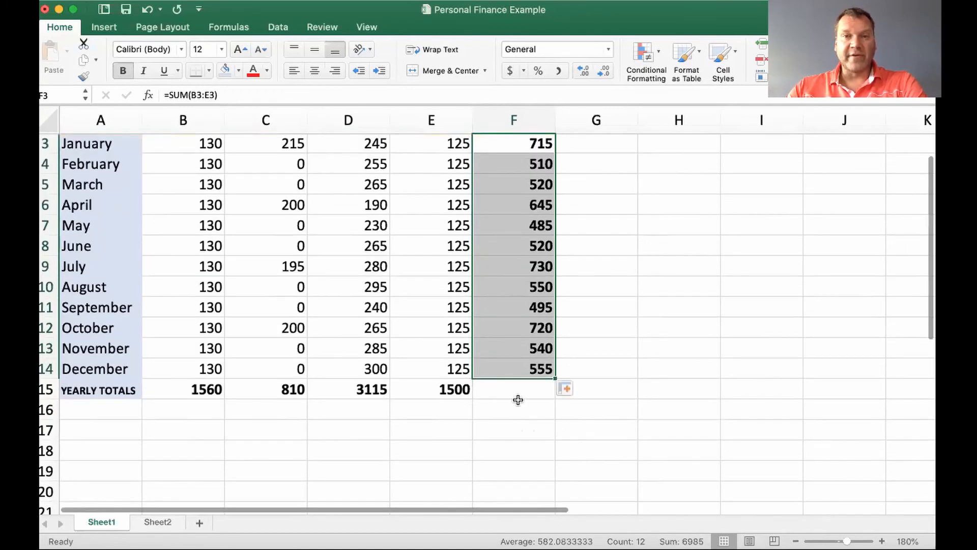
scroll(521, 399, "up", 2)
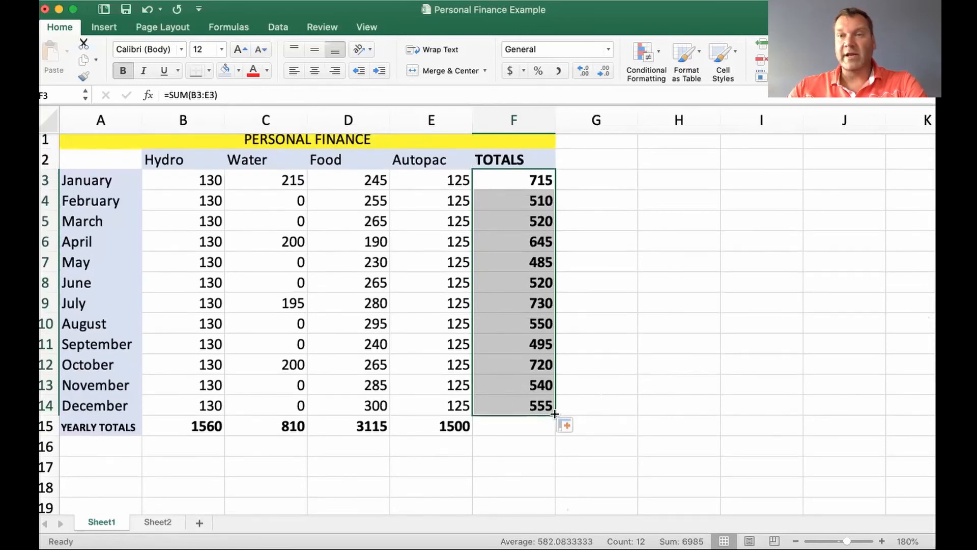
left_click_drag(554, 414, 554, 432)
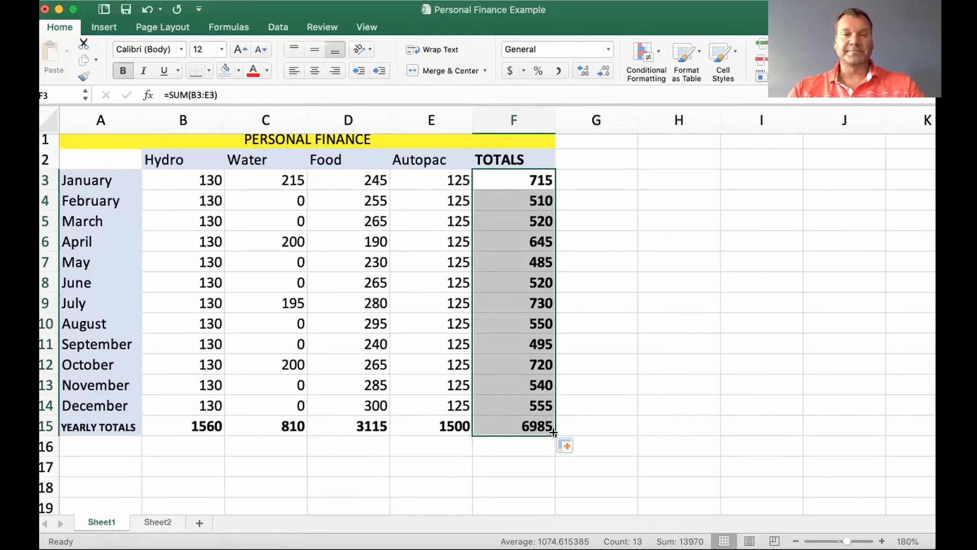
left_click(600, 383)
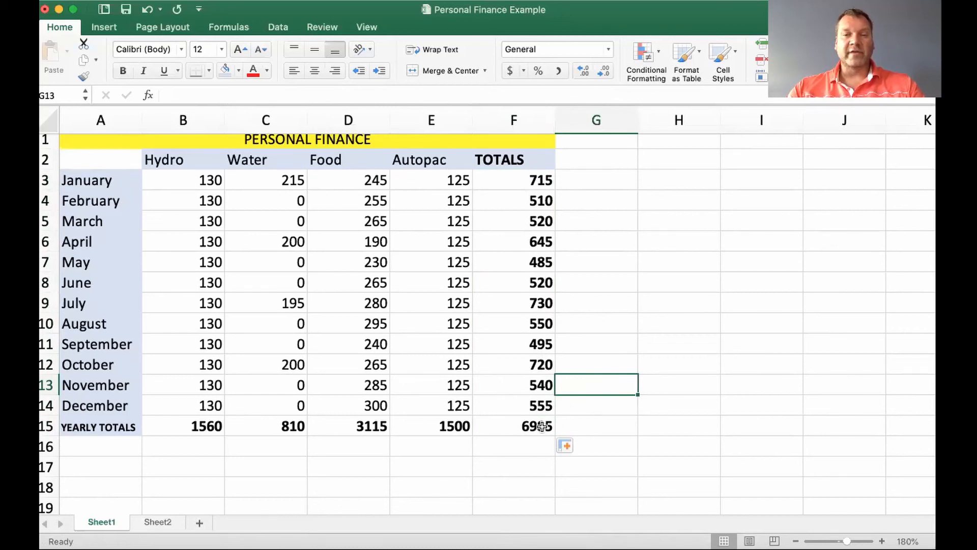
left_click_drag(541, 427, 227, 262)
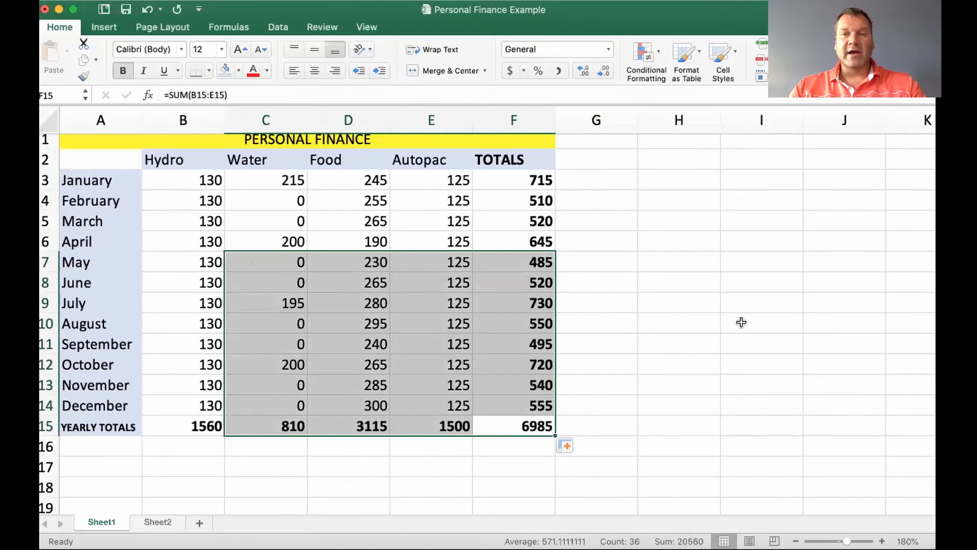
left_click(692, 318)
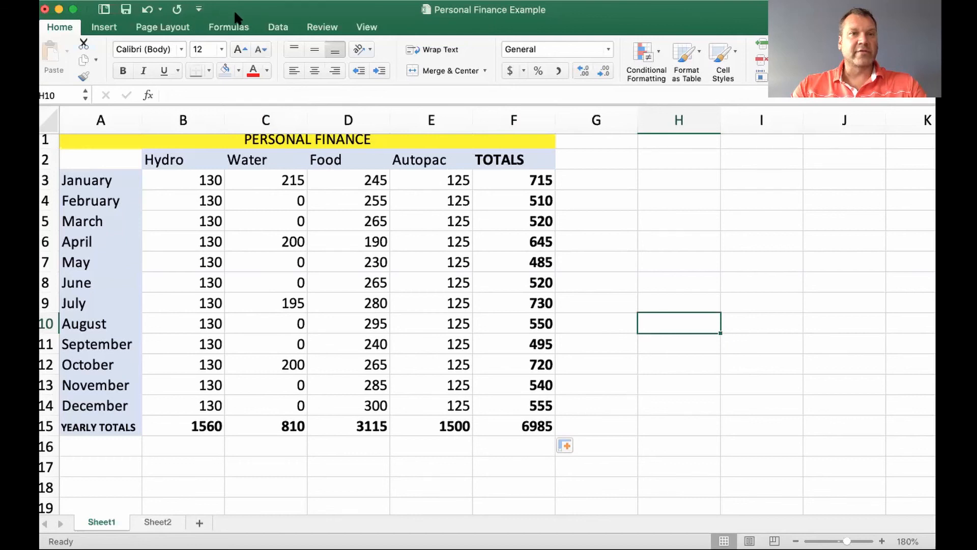
Apply the Accounting dollar format to the entire sheet
left_click(48, 115)
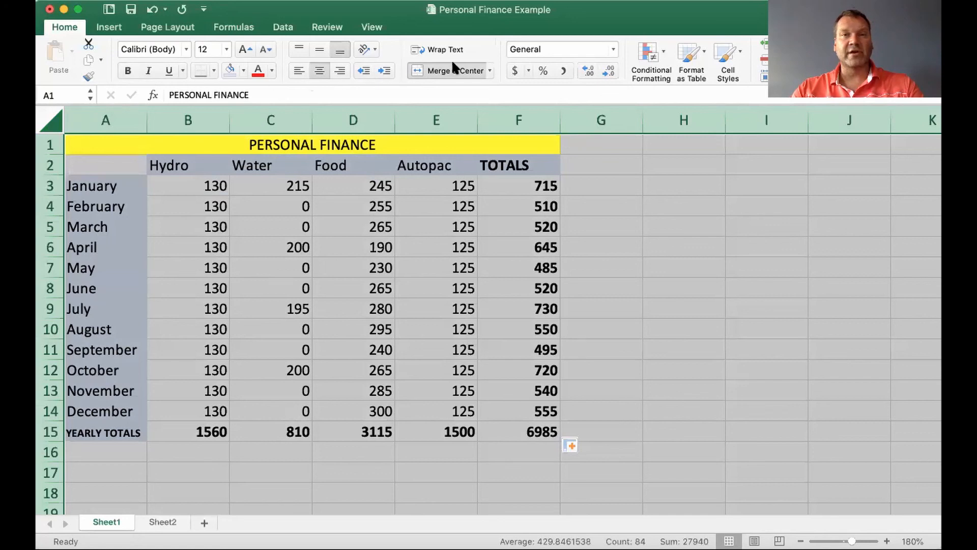
left_click(515, 68)
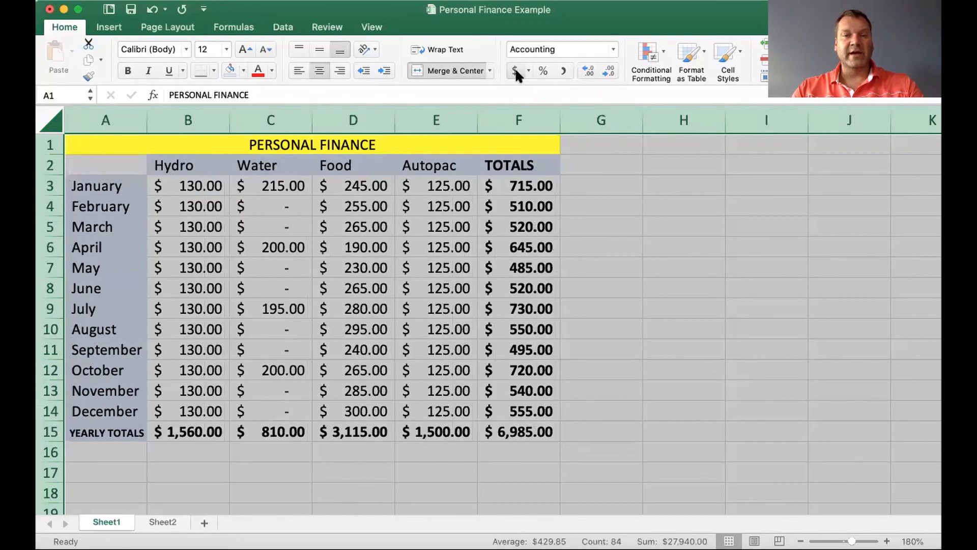